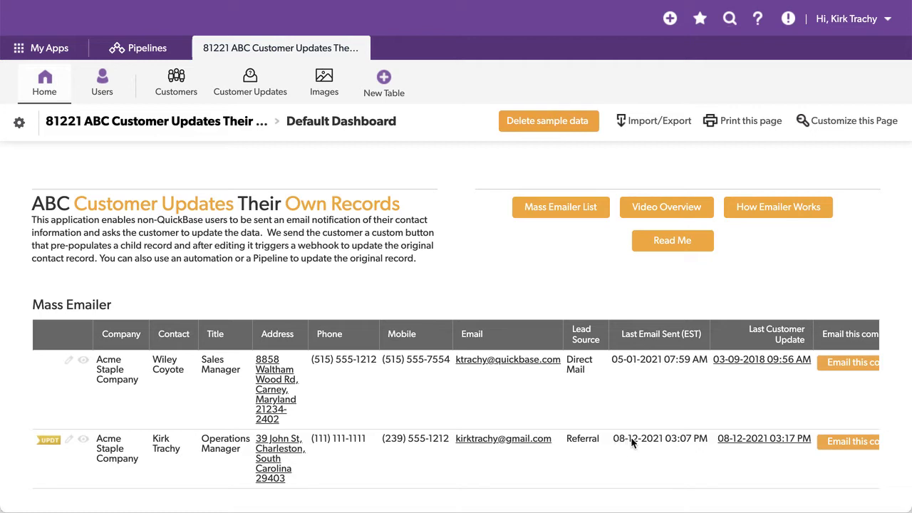
Email the second Acme Staple Company contact an update request and preview its Update Data link.
click(850, 446)
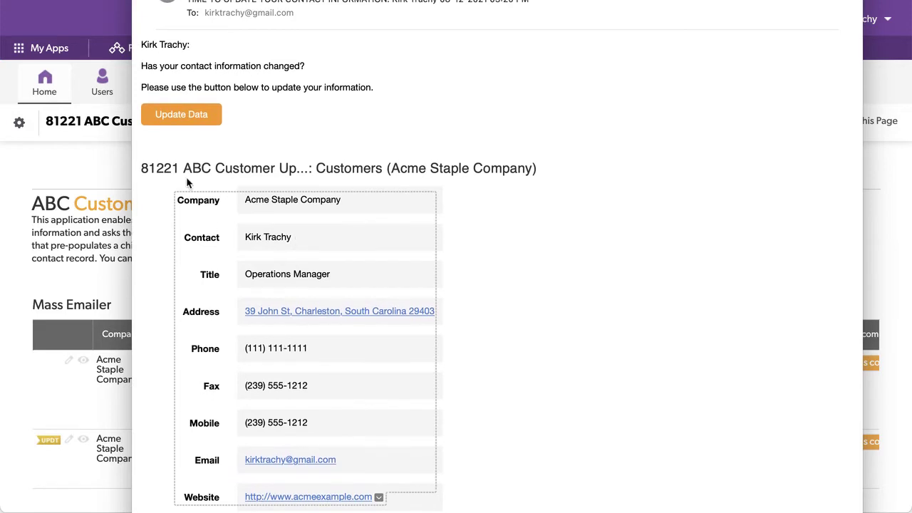
mouse_move(176, 108)
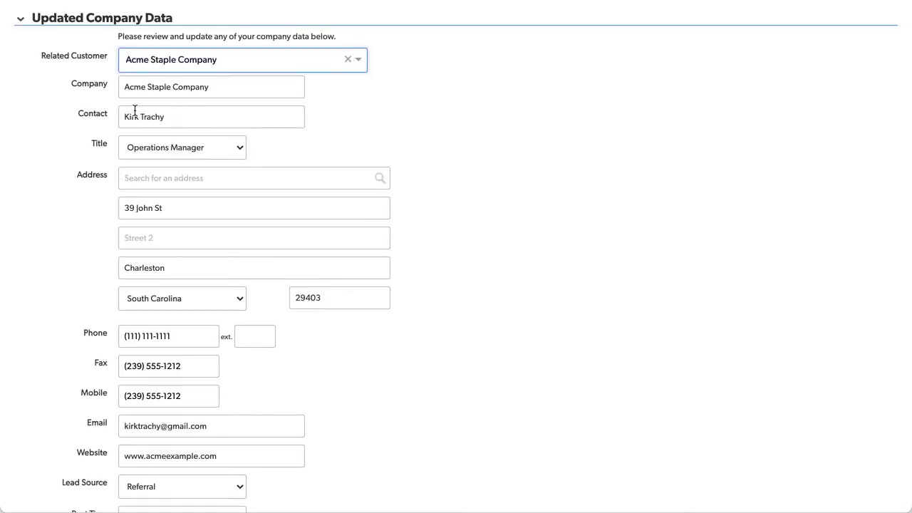
scroll(214, 254, down, 3)
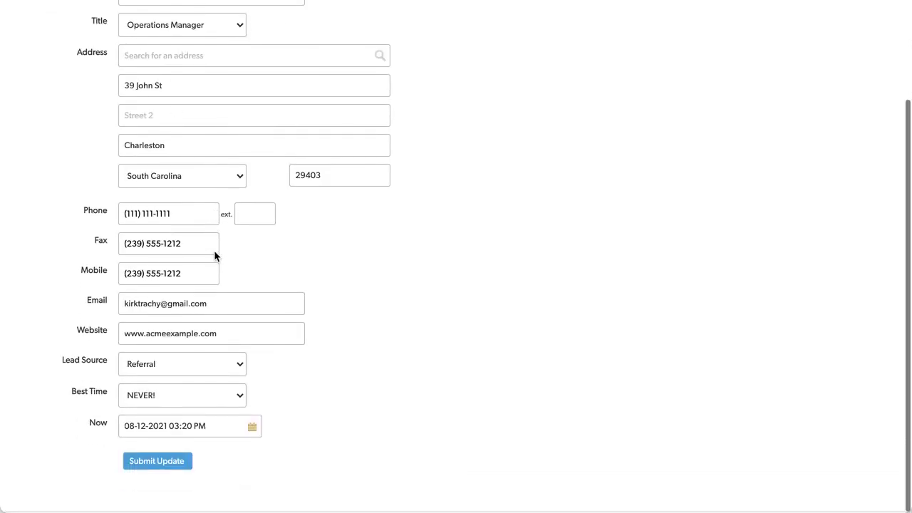
drag(189, 214, 79, 208)
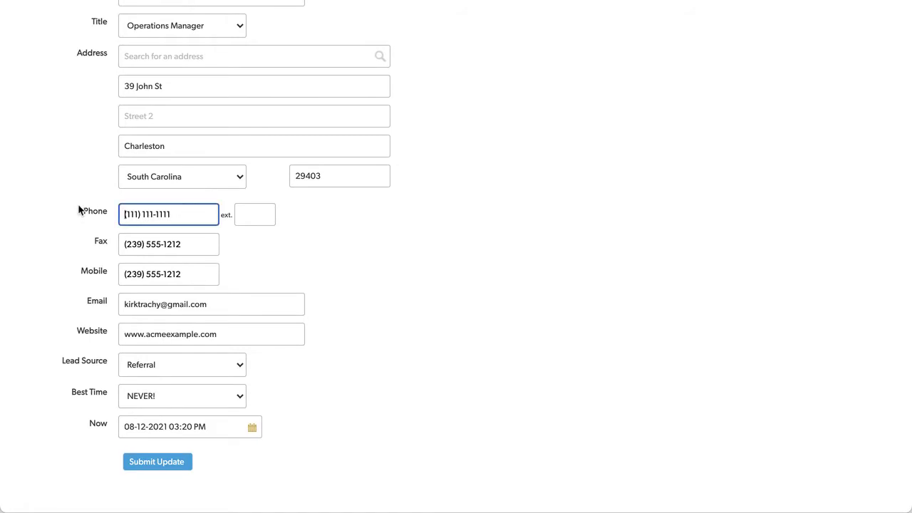
text(2222222222)
click(149, 51)
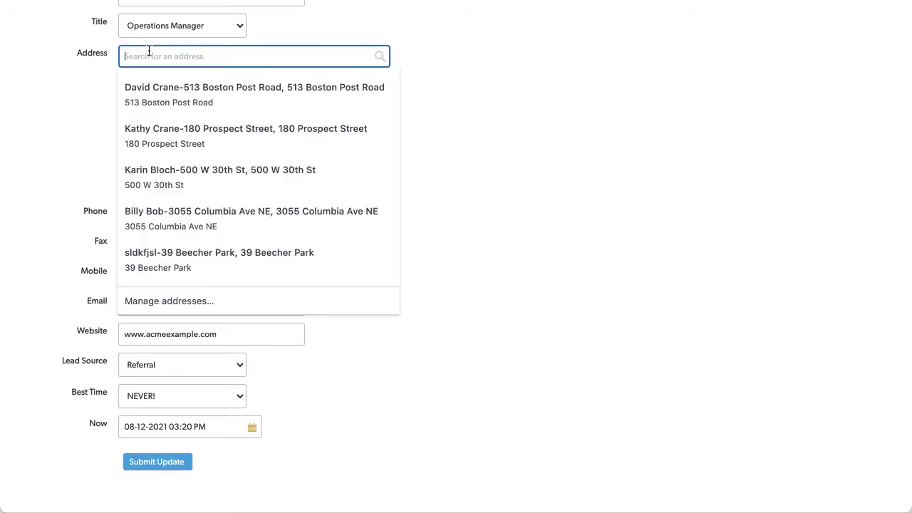
click(192, 89)
click(611, 258)
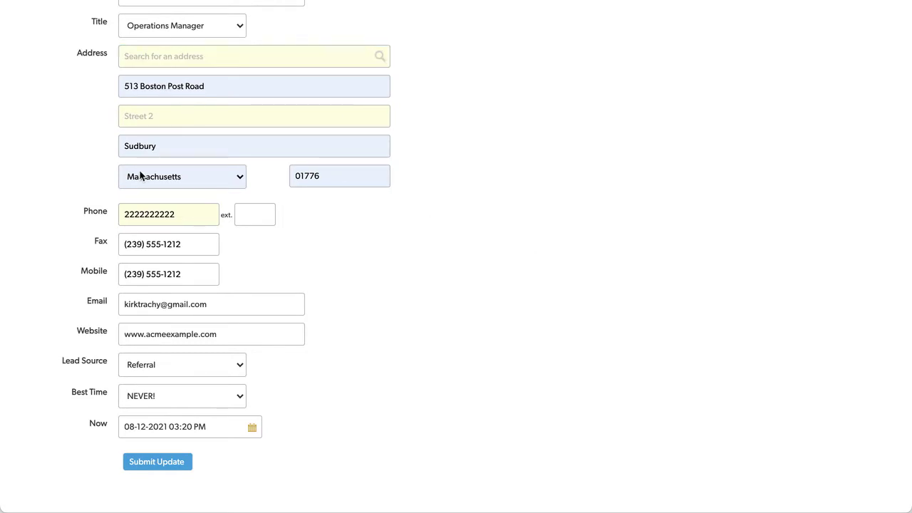
click(152, 468)
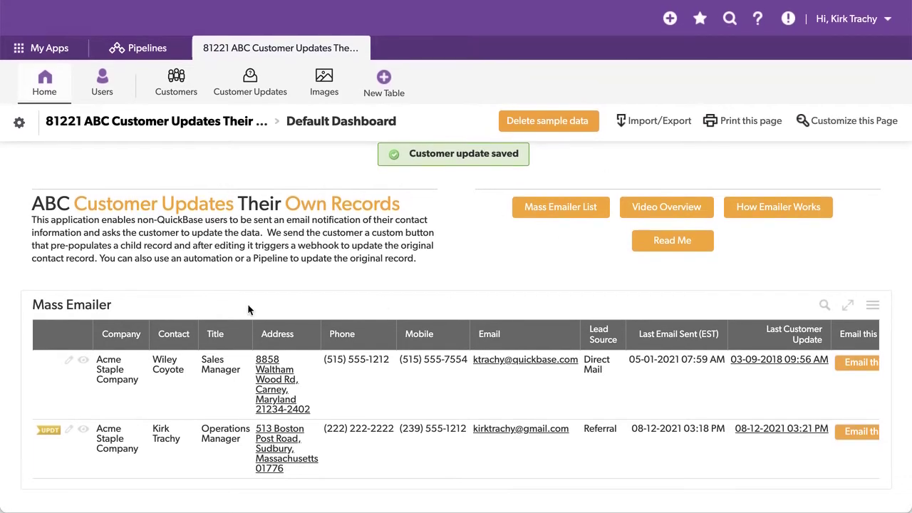
click(83, 429)
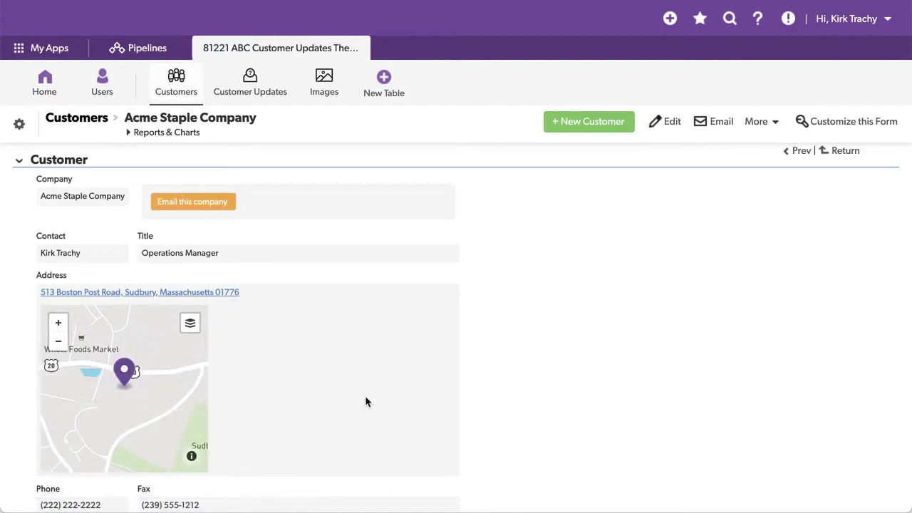
scroll(363, 404, down, 5)
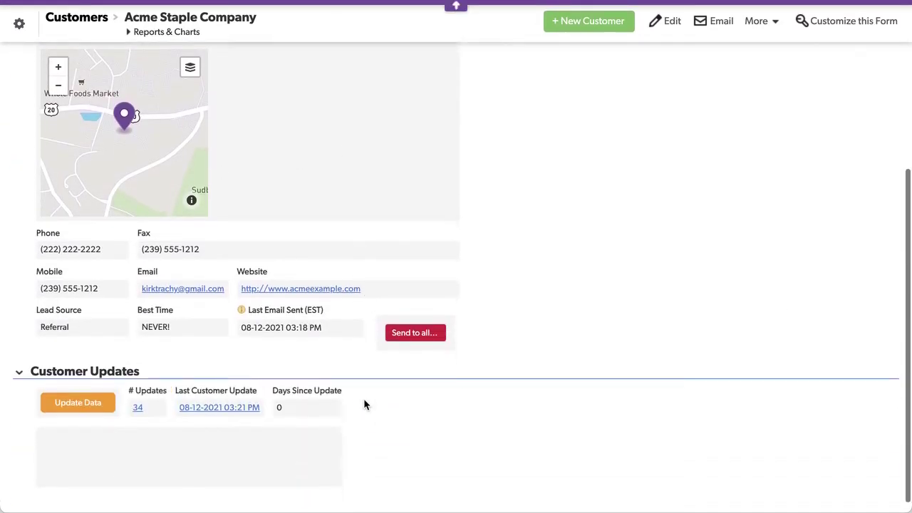
scroll(365, 405, down, 1)
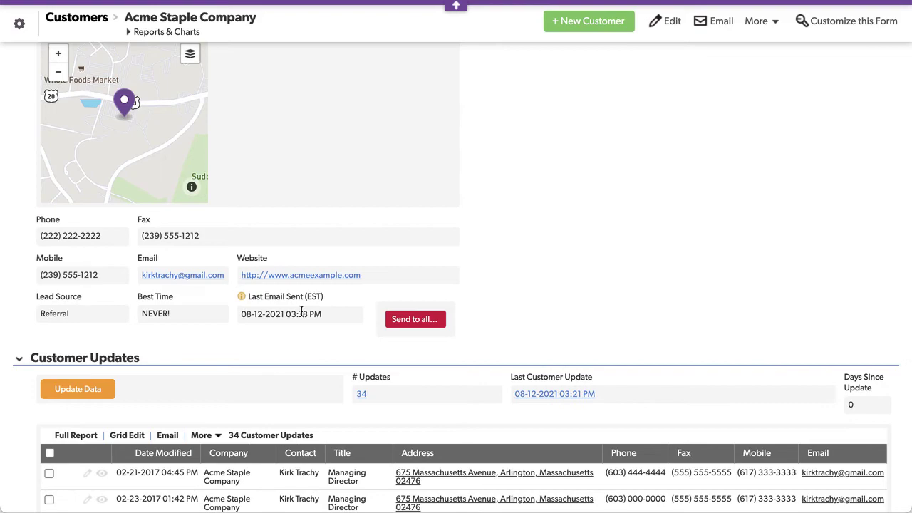
scroll(285, 364, down, 20)
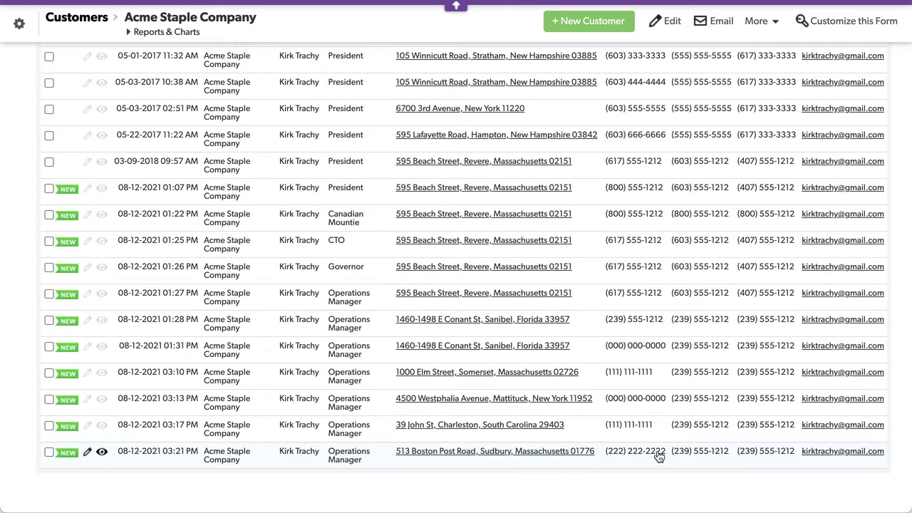
scroll(363, 193, up, 10)
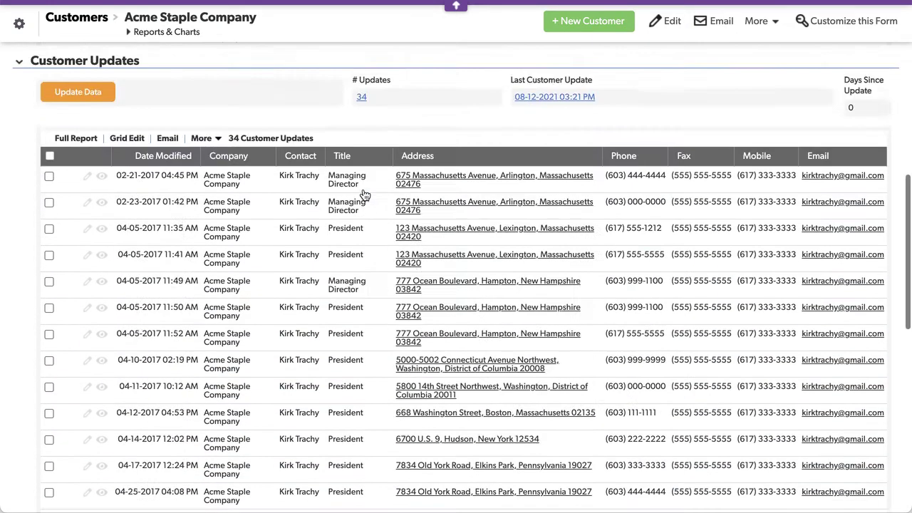
scroll(363, 188, up, 4)
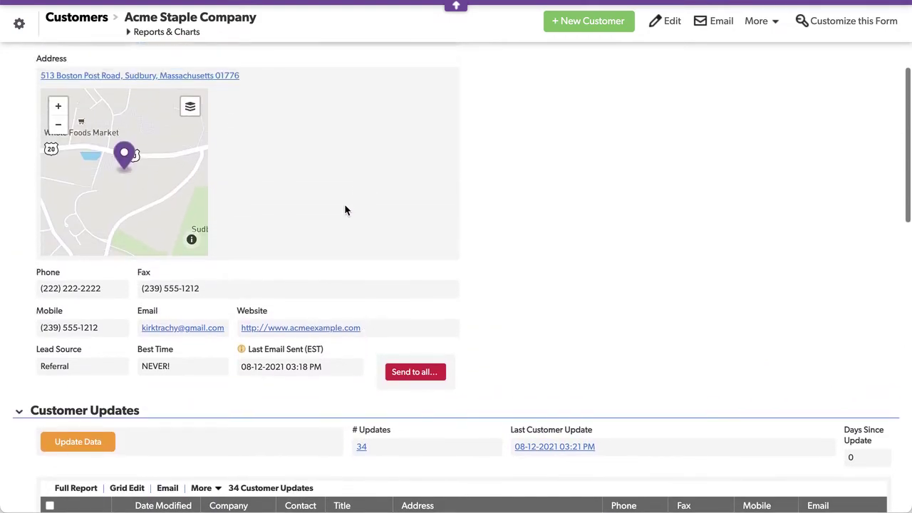
drag(40, 288, 128, 290)
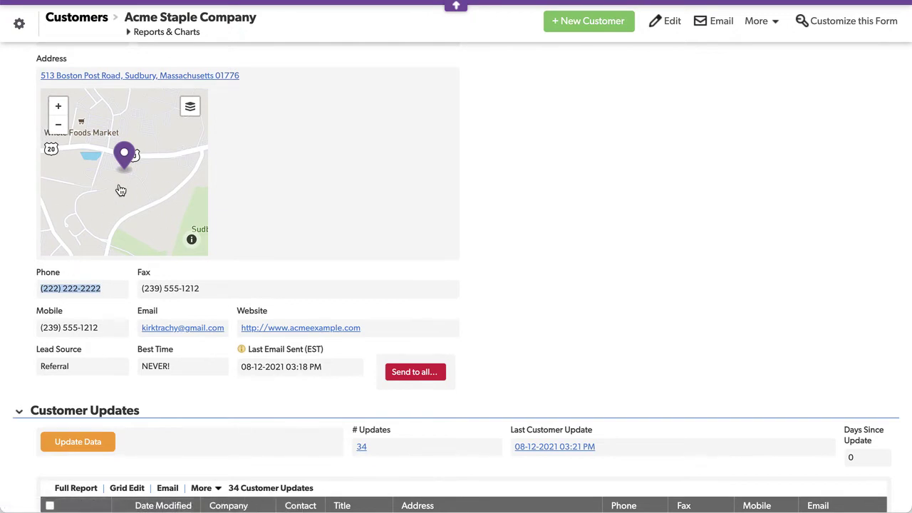
scroll(119, 186, up, 3)
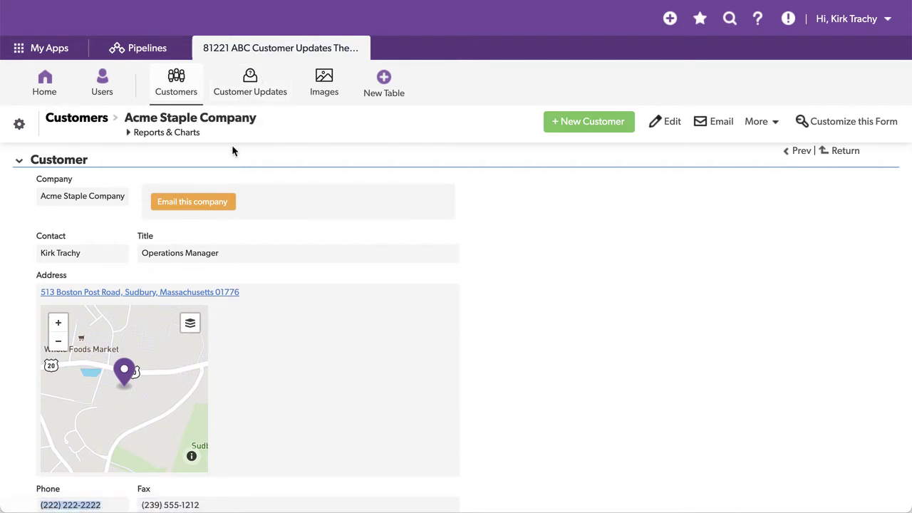
scroll(236, 146, down, 3)
scroll(237, 152, down, 5)
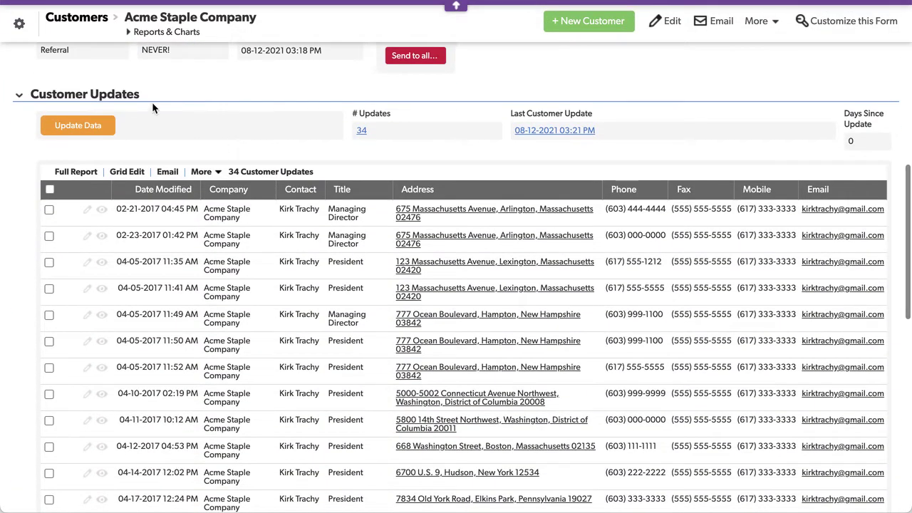
right_click(72, 107)
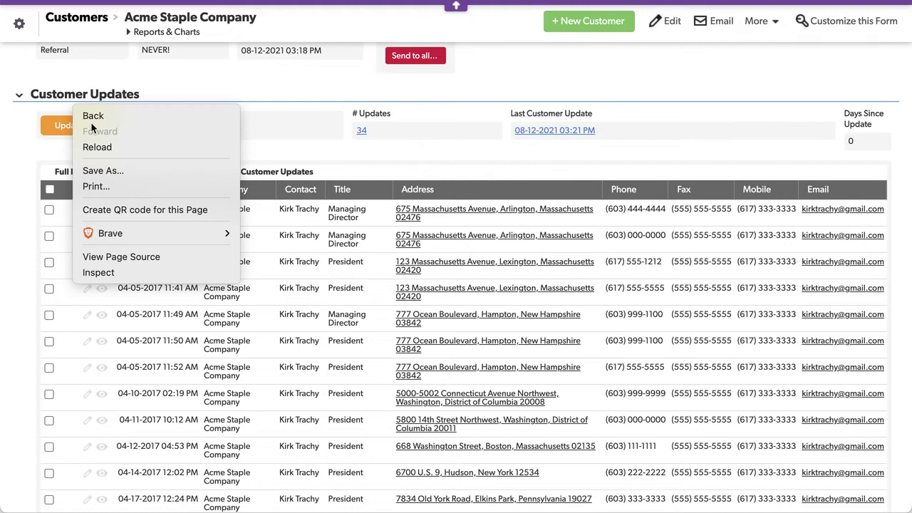
right_click(61, 110)
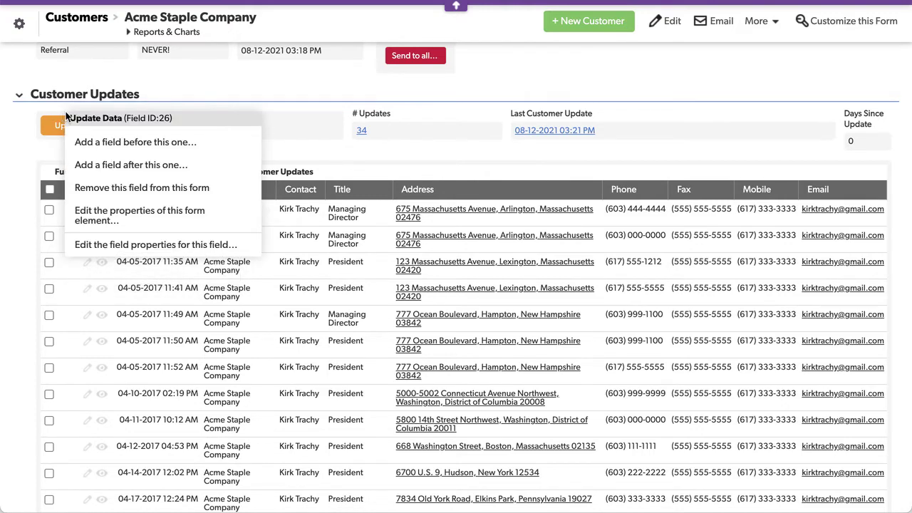
click(114, 245)
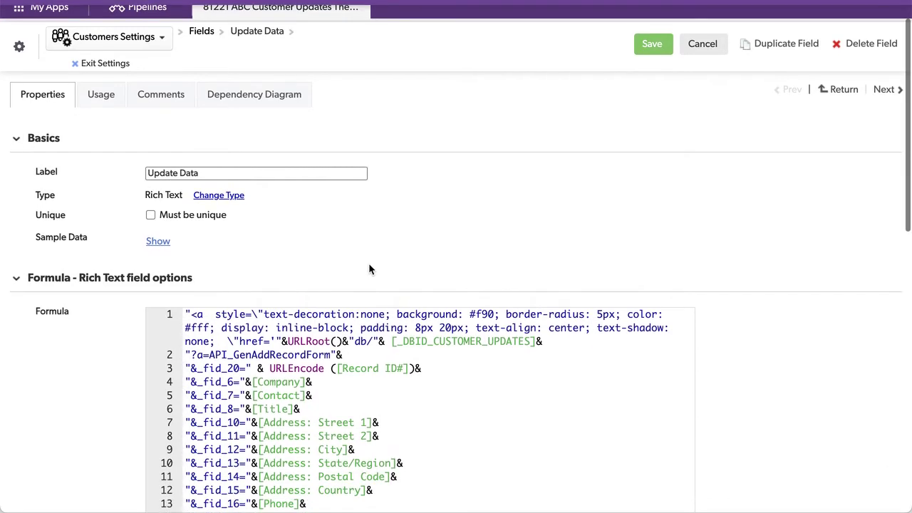
scroll(368, 263, down, 2)
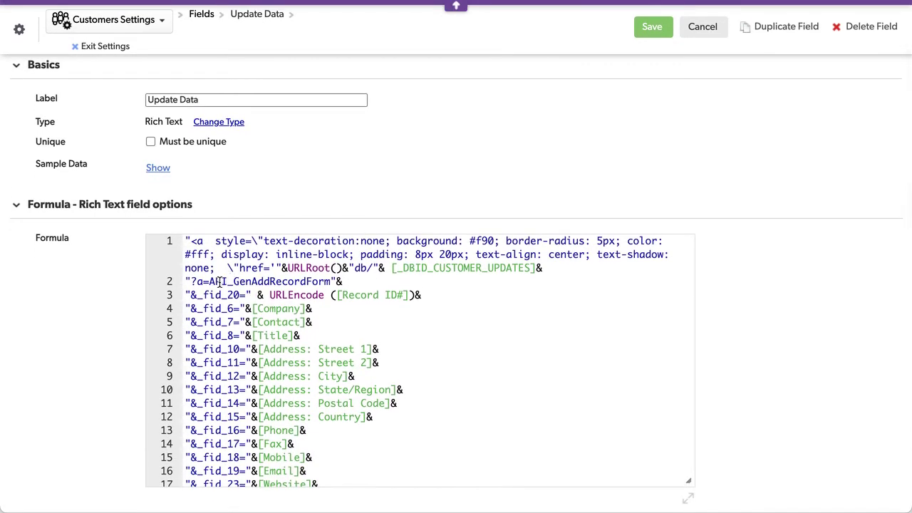
drag(221, 282, 338, 282)
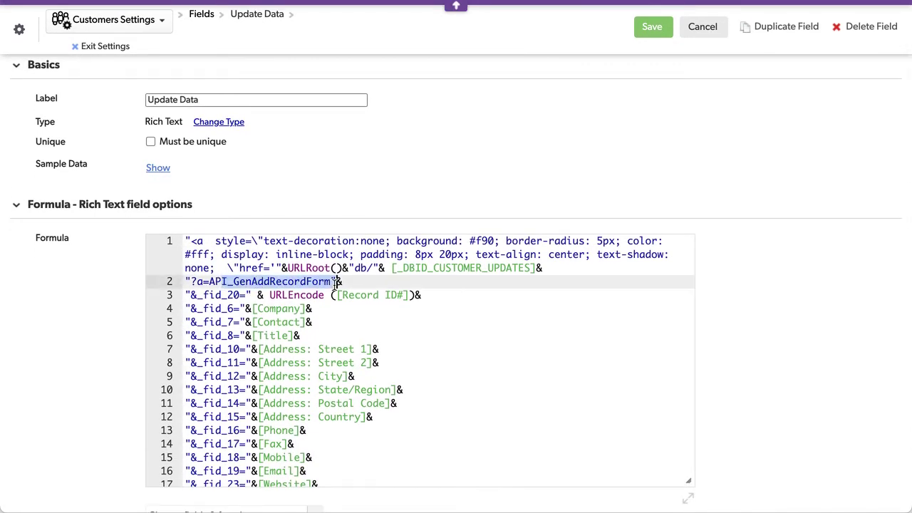
drag(404, 268, 519, 268)
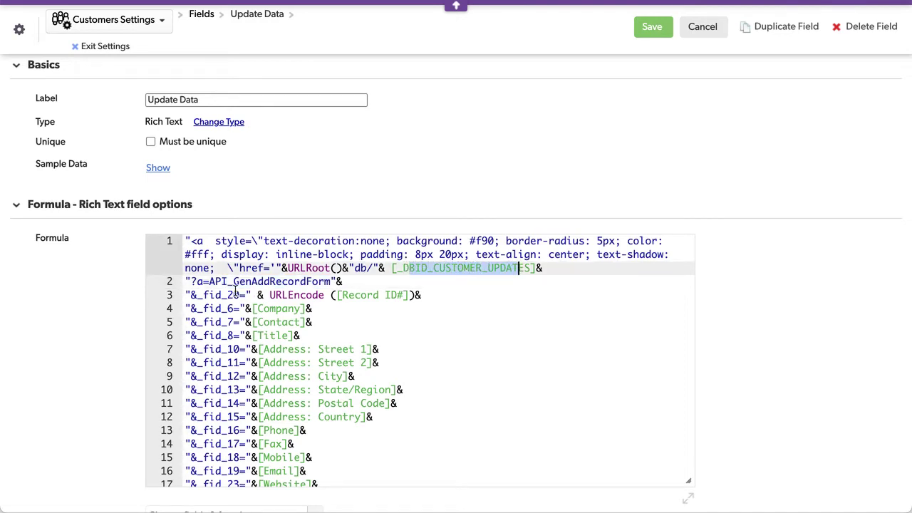
drag(336, 295, 411, 296)
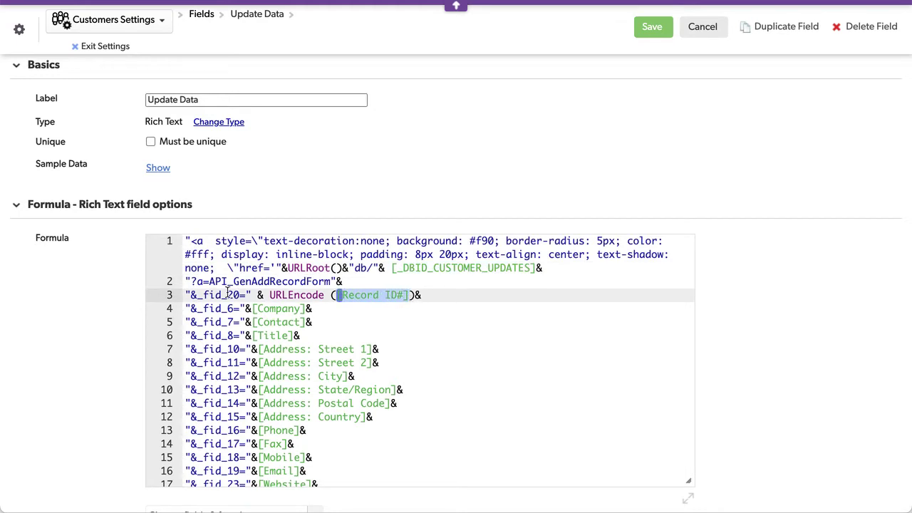
drag(228, 295, 240, 295)
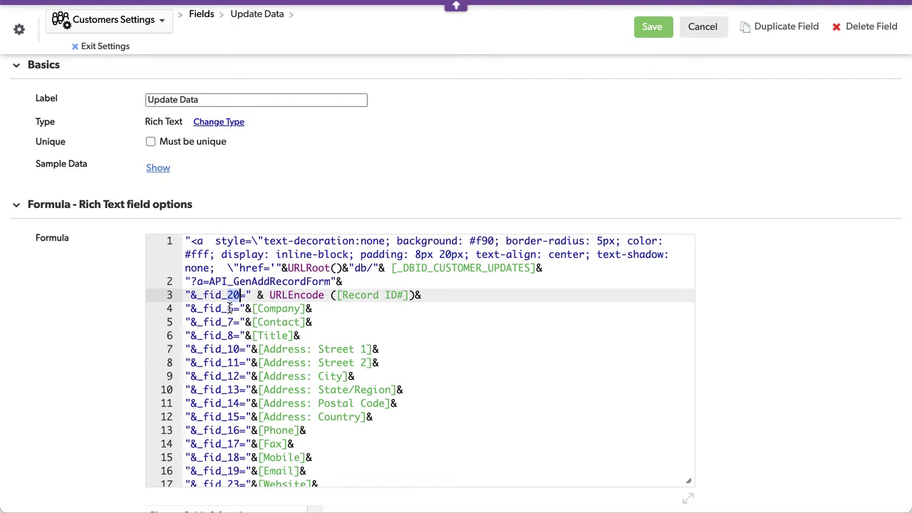
scroll(228, 422, down, 3)
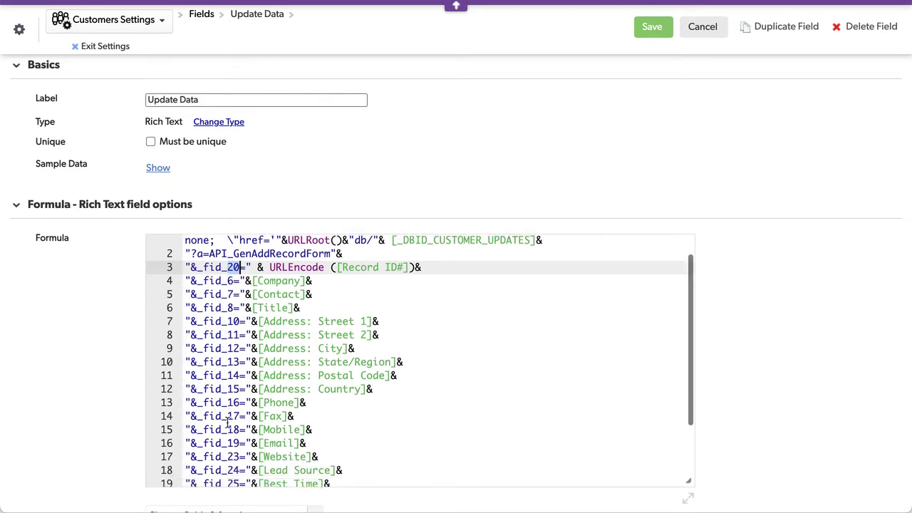
scroll(228, 422, up, 4)
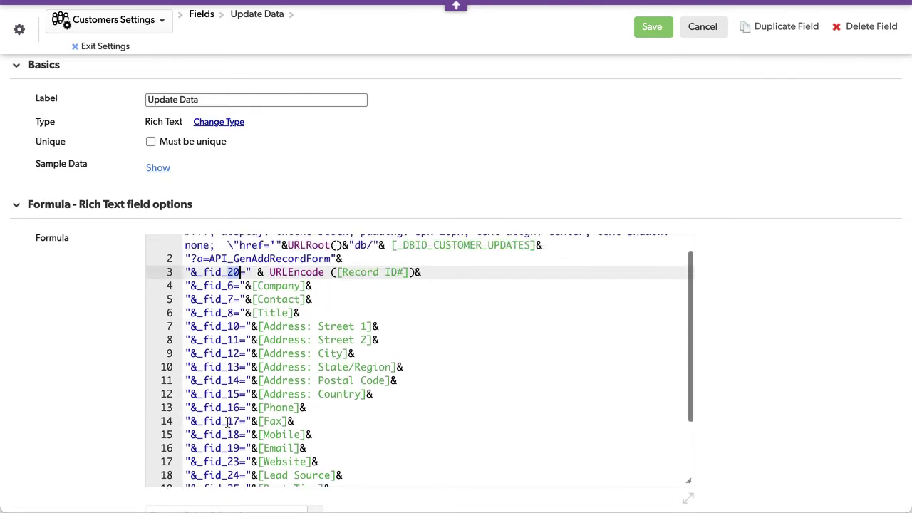
drag(269, 272, 288, 285)
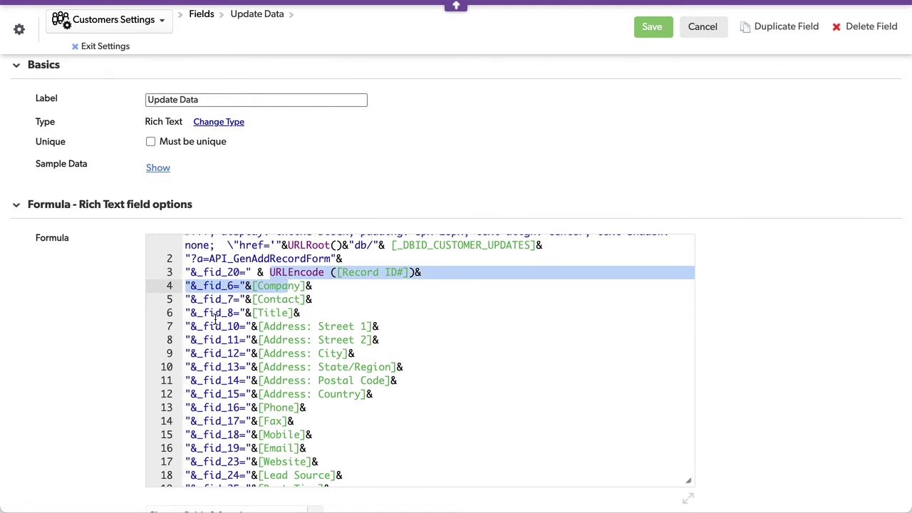
scroll(213, 319, down, 4)
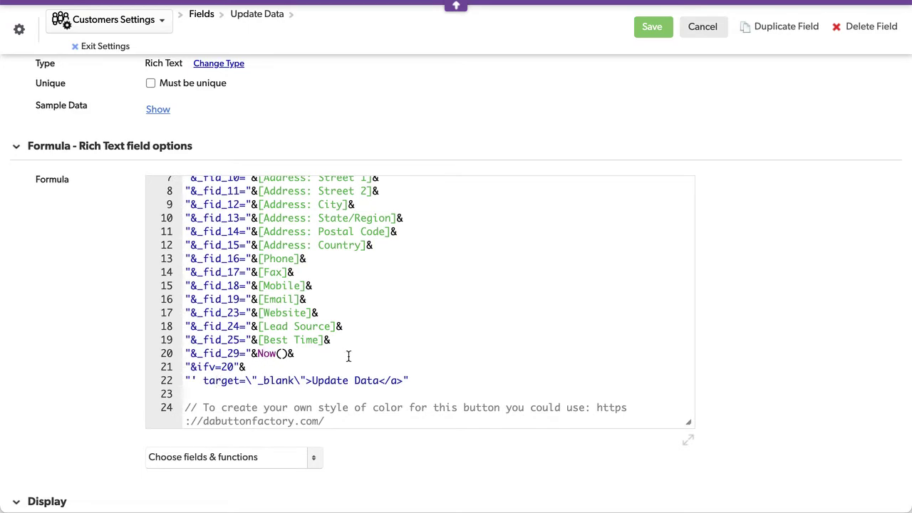
scroll(348, 356, down, 3)
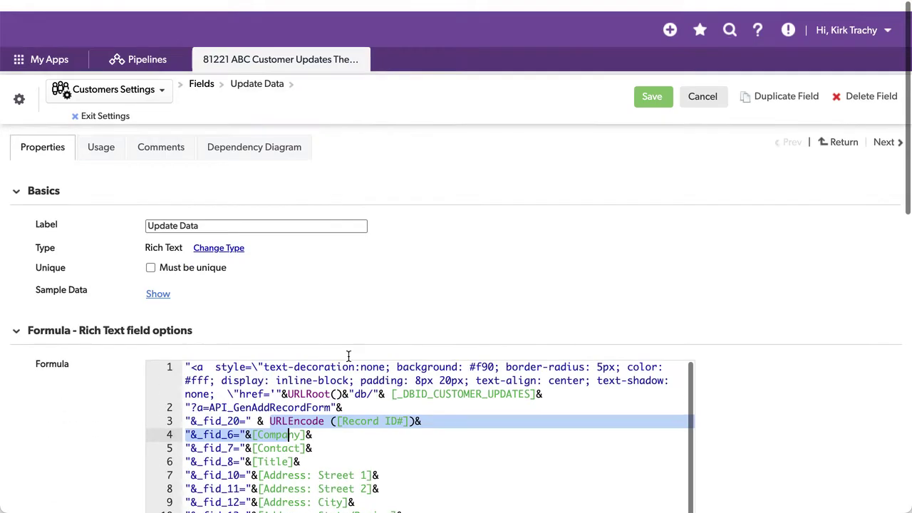
Cancel the Update Data field, exit settings, and open the Email this company field properties.
click(703, 88)
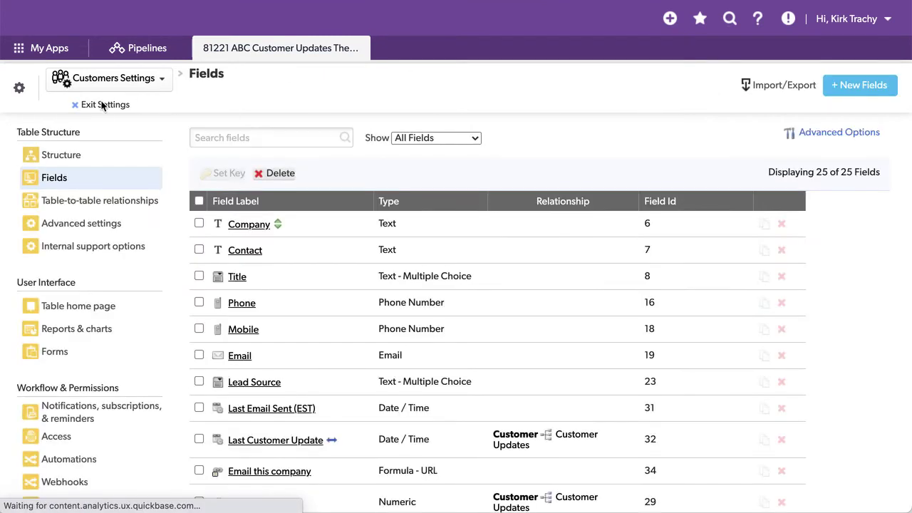
click(105, 108)
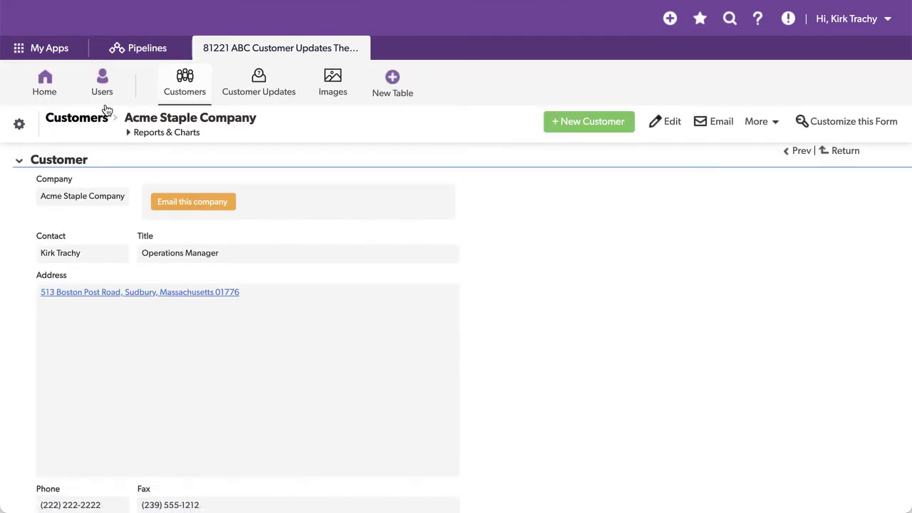
scroll(239, 305, down, 2)
scroll(239, 305, down, 1)
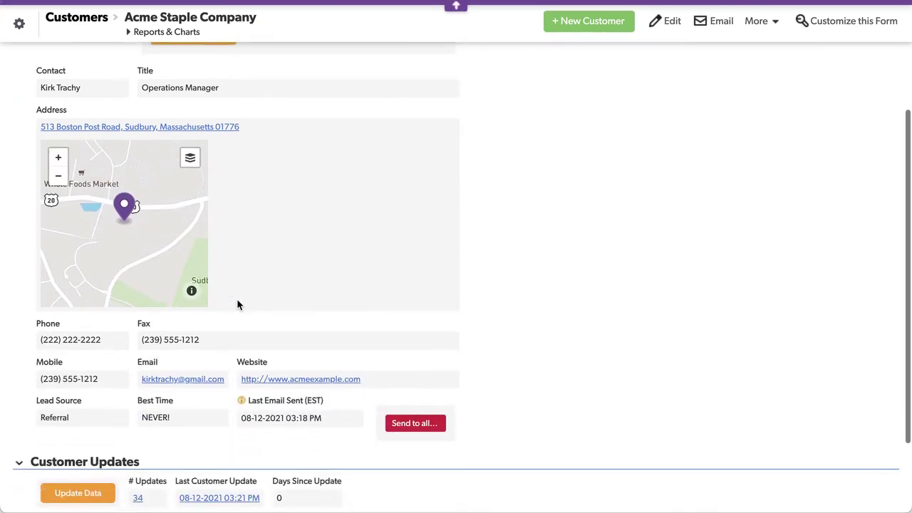
scroll(238, 305, up, 3)
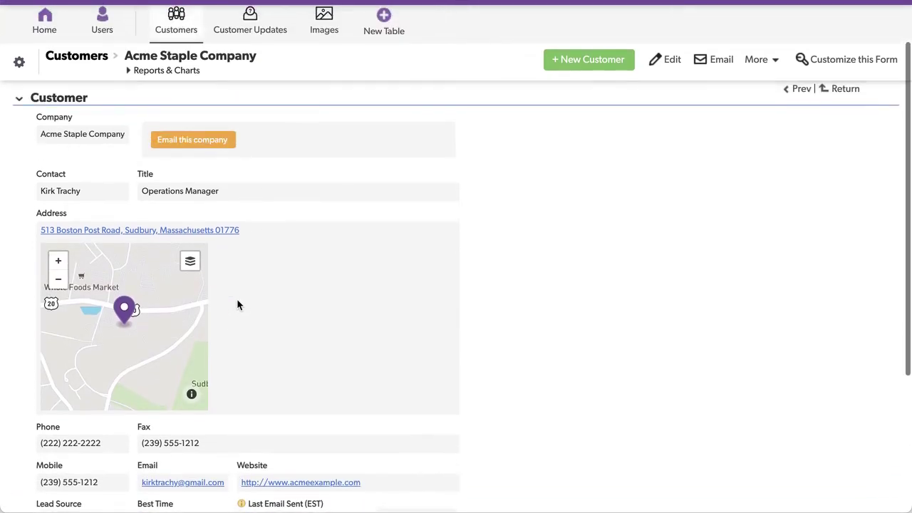
right_click(177, 125)
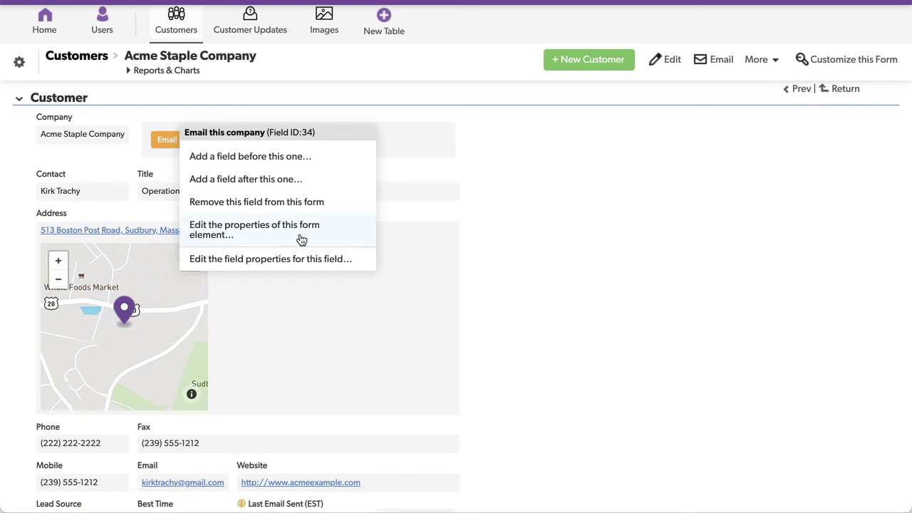
click(254, 260)
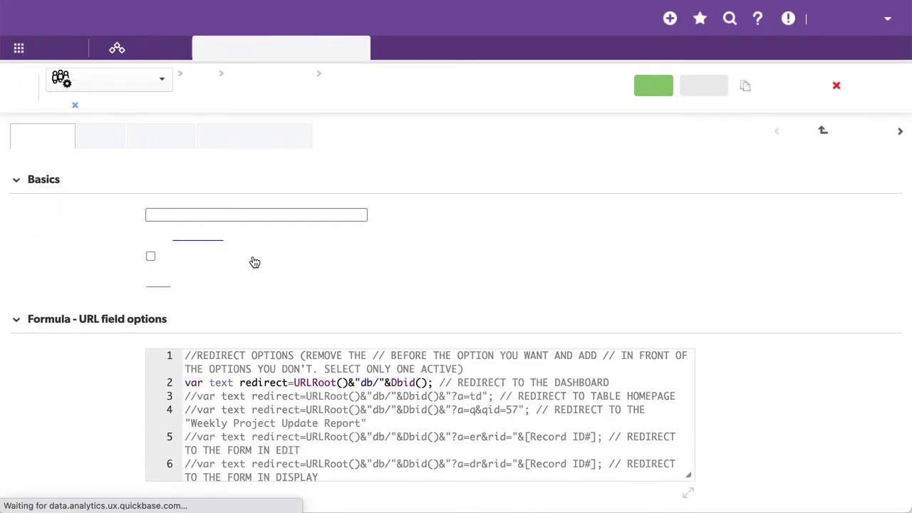
Inspect the Email this company formula's edit-record URL ending in &_fid_31.
scroll(254, 263, down, 2)
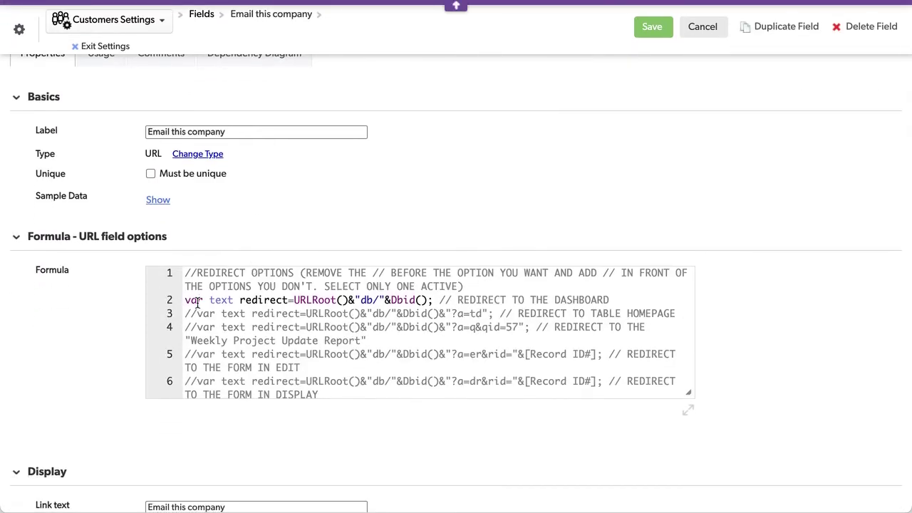
click(182, 302)
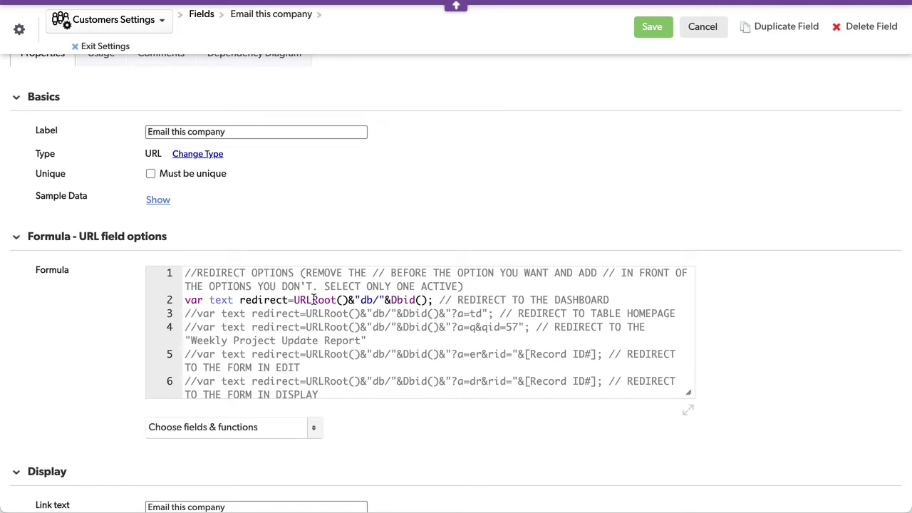
scroll(330, 299, down, 3)
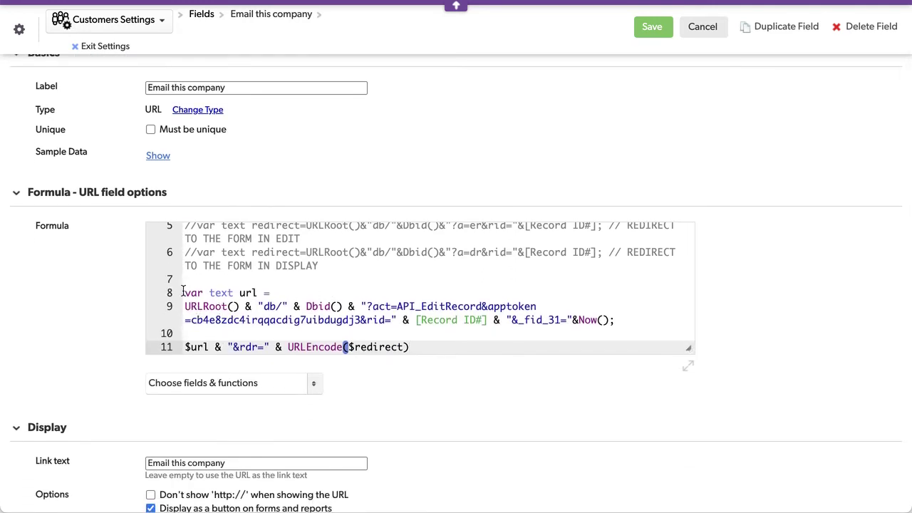
scroll(182, 292, up, 5)
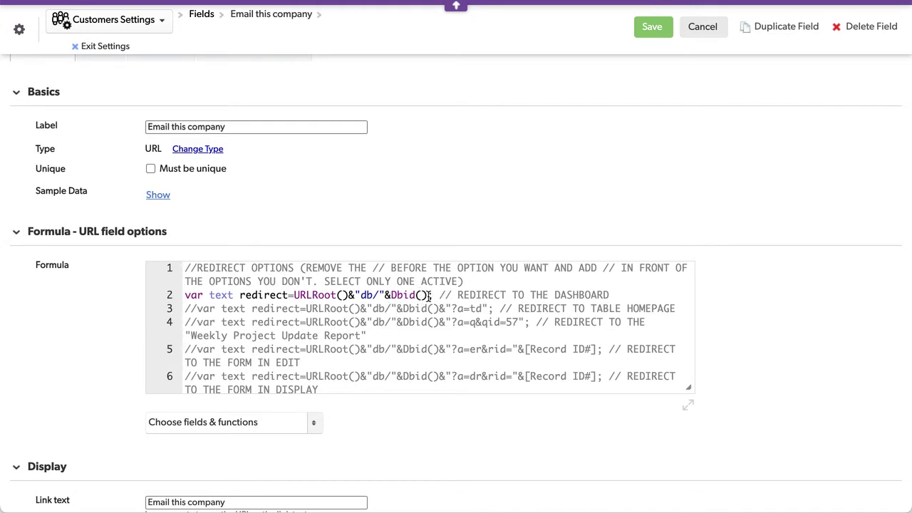
scroll(367, 382, down, 3)
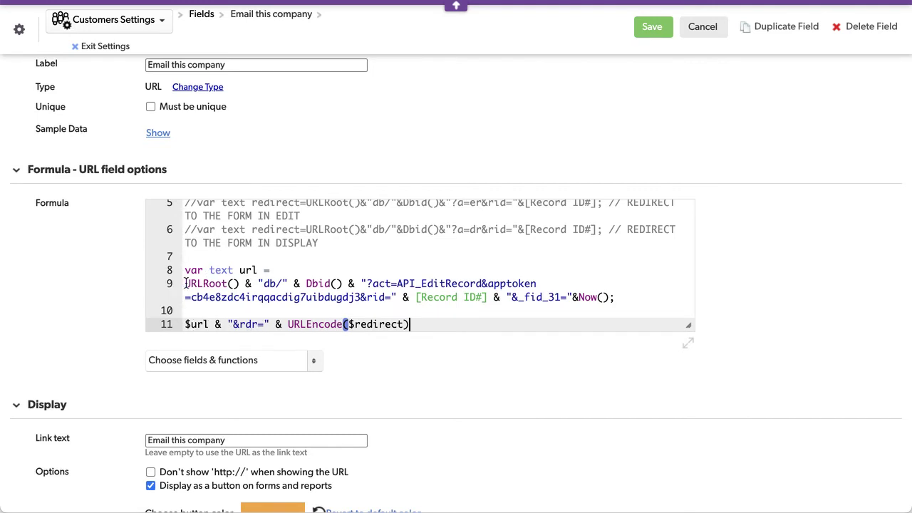
drag(187, 283, 639, 299)
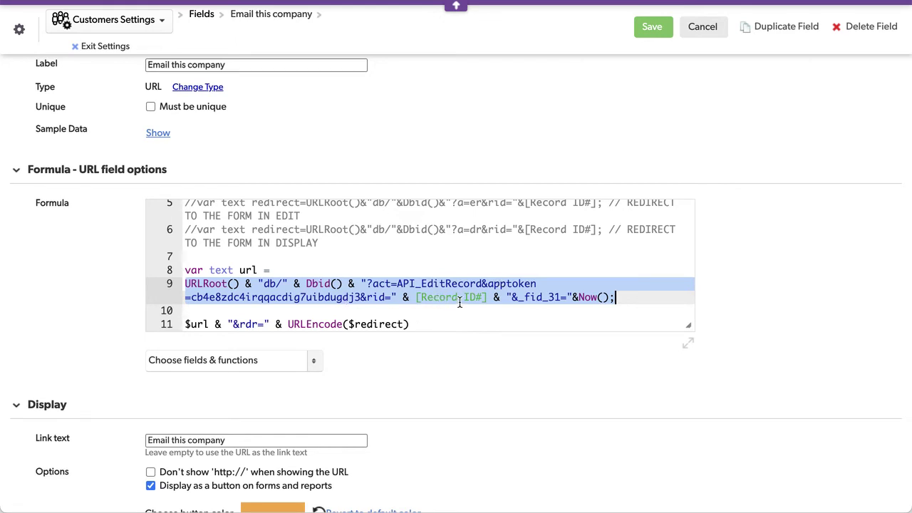
click(554, 297)
text(1)
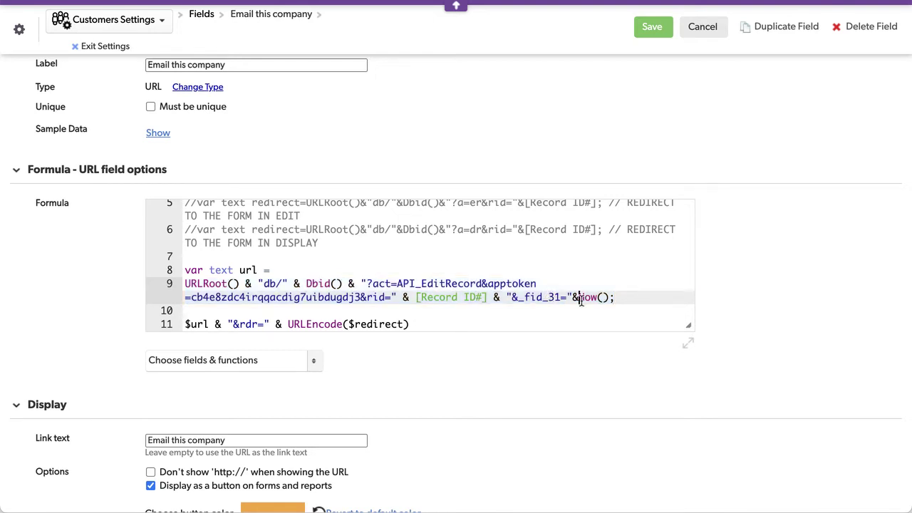
click(579, 297)
Review the $url variable and &rdr= redirect parameter, then cancel without saving.
drag(184, 324, 206, 324)
drag(185, 283, 427, 298)
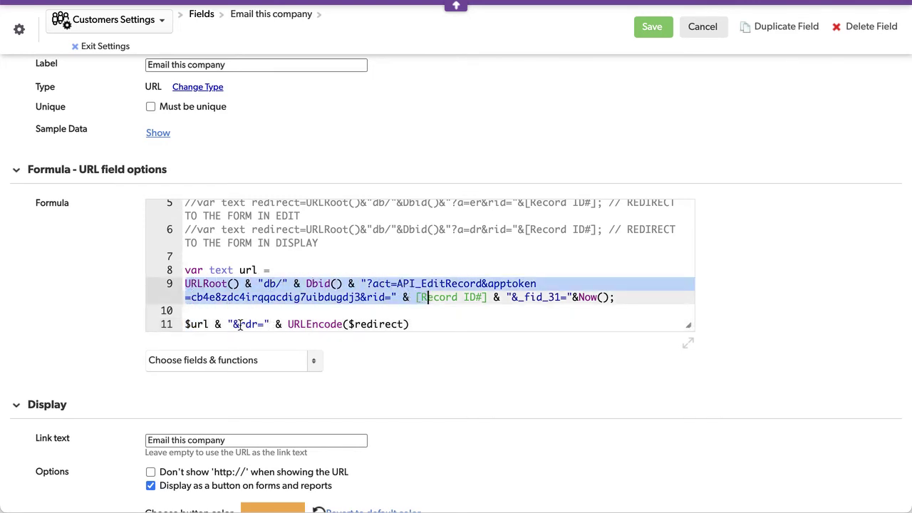
drag(233, 324, 263, 324)
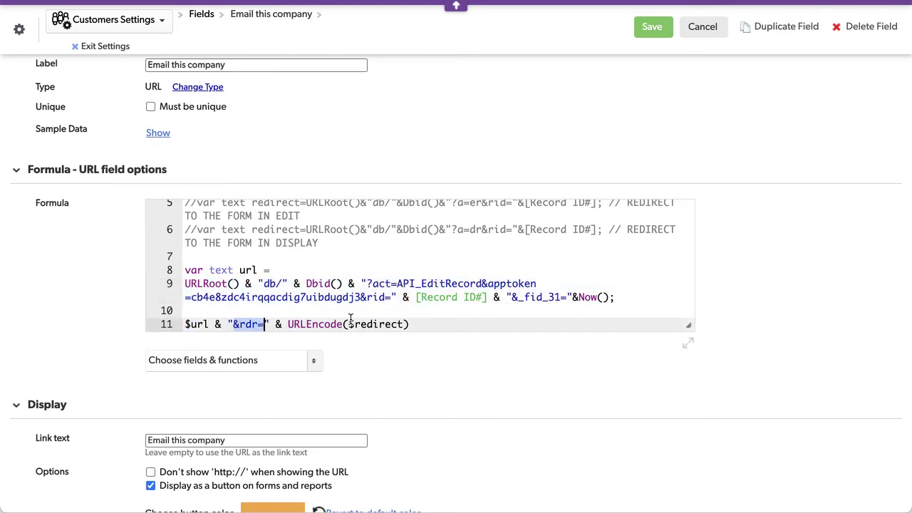
drag(349, 324, 408, 324)
scroll(338, 253, up, 5)
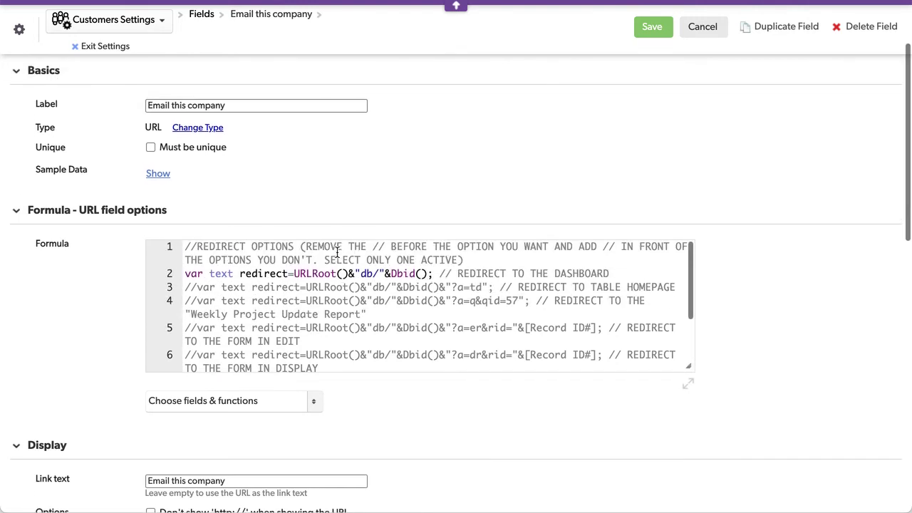
scroll(338, 253, up, 1)
drag(240, 298, 417, 298)
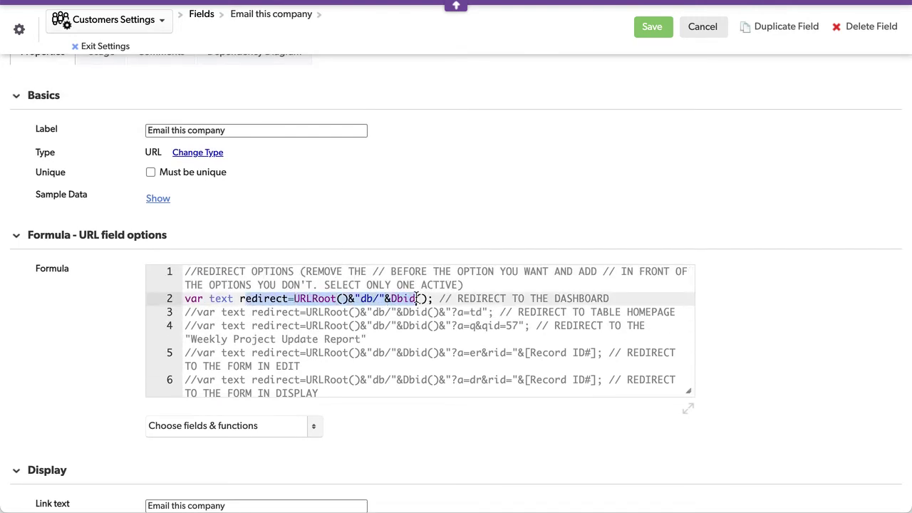
click(705, 30)
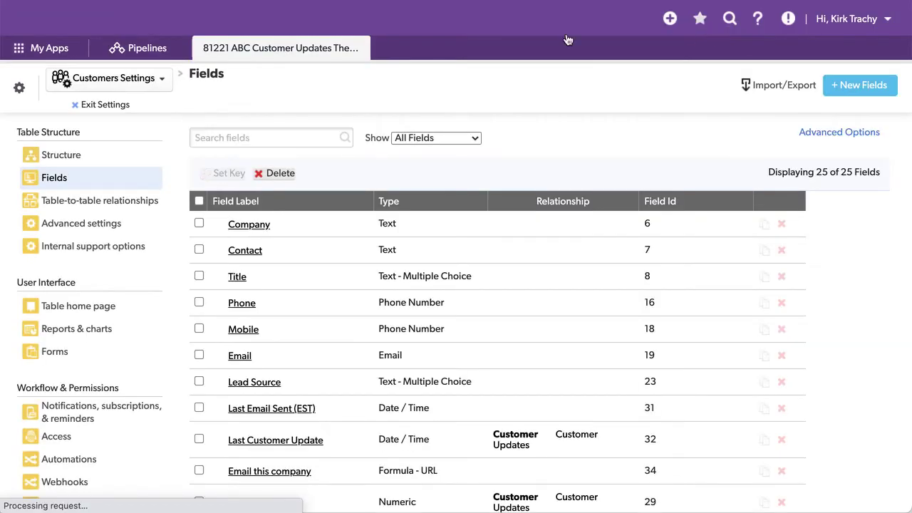
Exit field settings and return to the Home Default Dashboard with the Mass Emailer table.
click(105, 105)
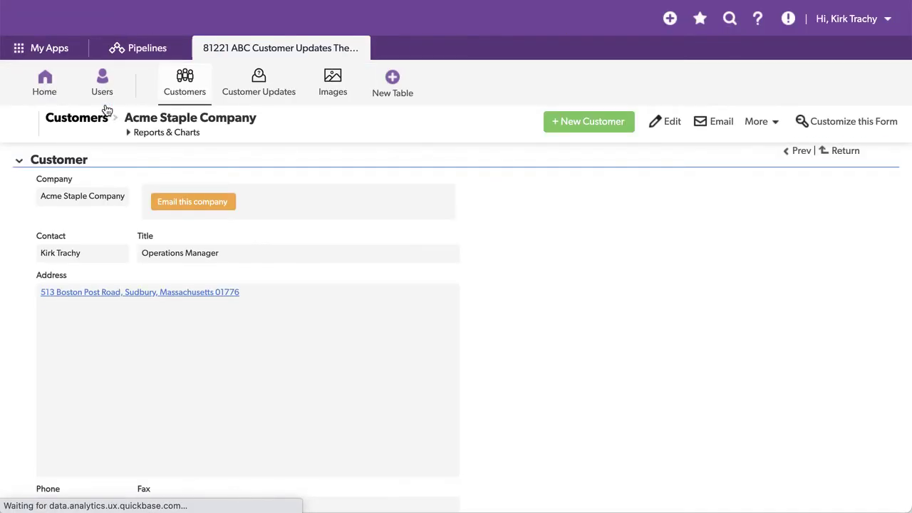
click(193, 203)
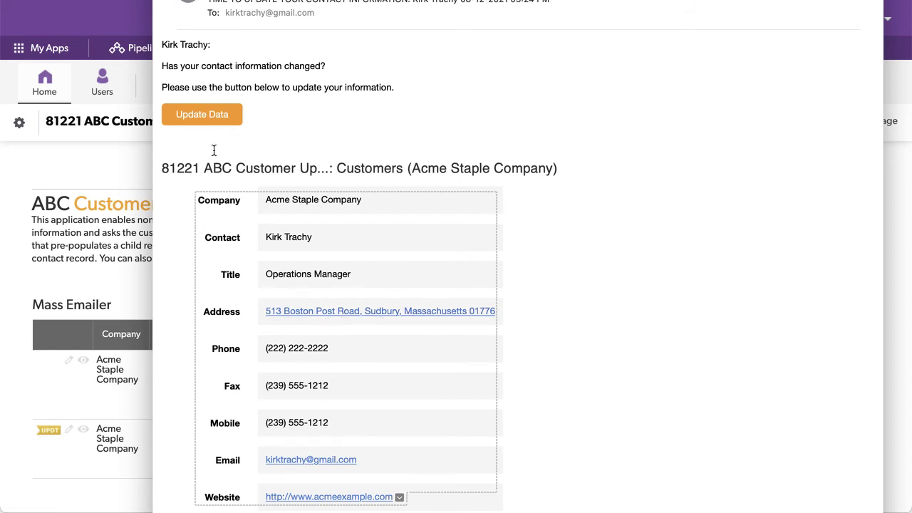
Open the 'Time to update your contact information' email and follow its Update Data link.
mouse_move(202, 118)
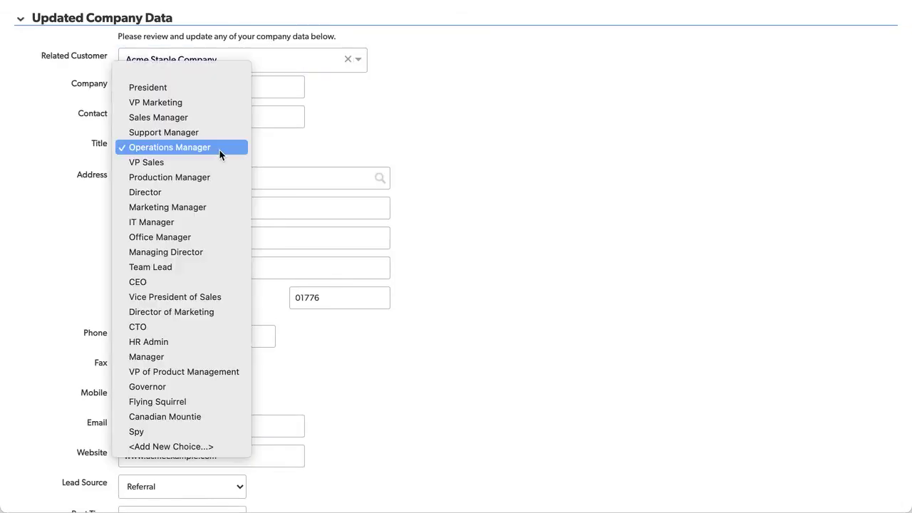
click(161, 162)
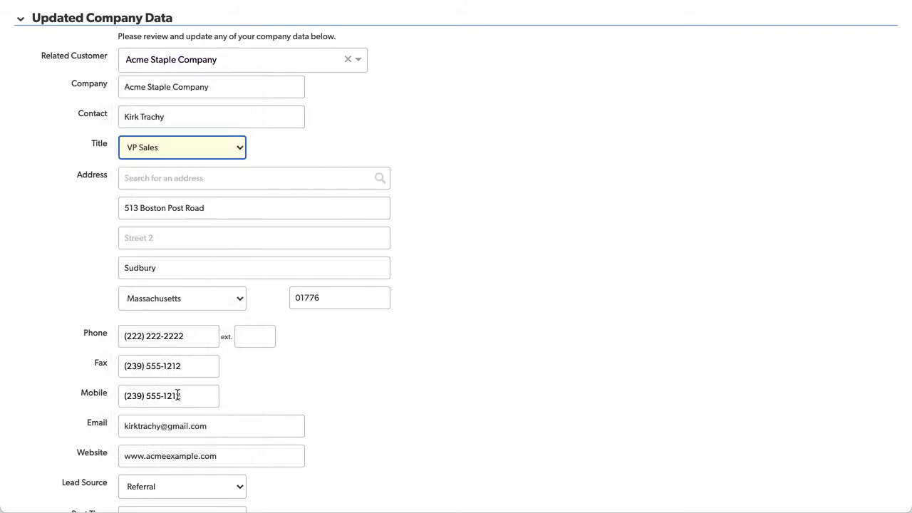
click(187, 337)
drag(187, 338, 57, 339)
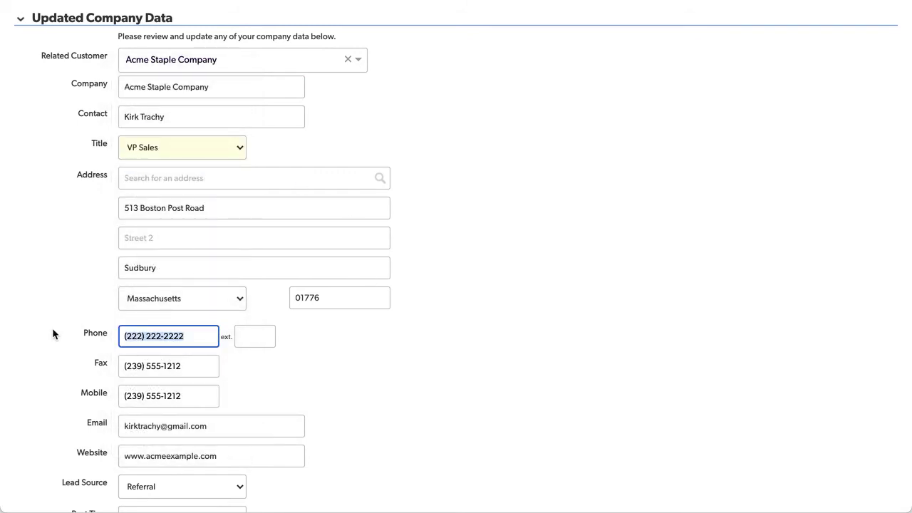
text(333)
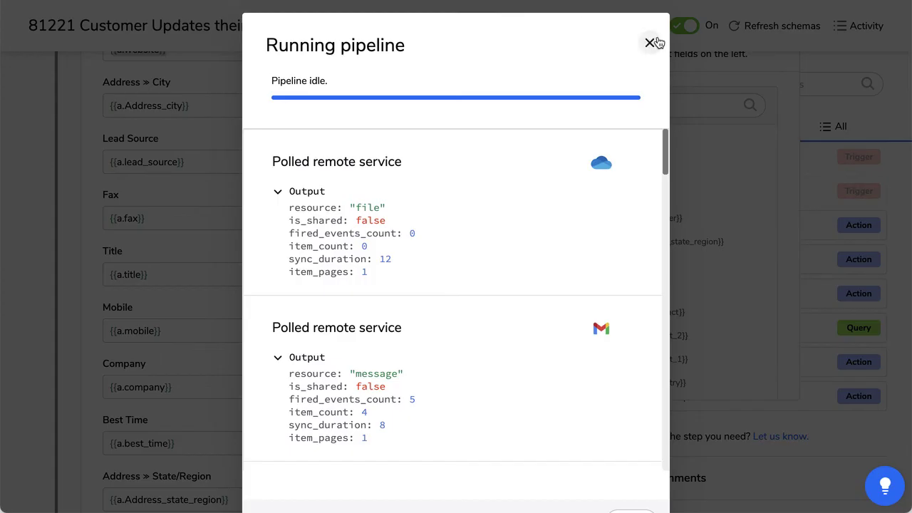
Close the previous run results, start a new pipeline test run, and bring up the form's Submit Update.
click(650, 43)
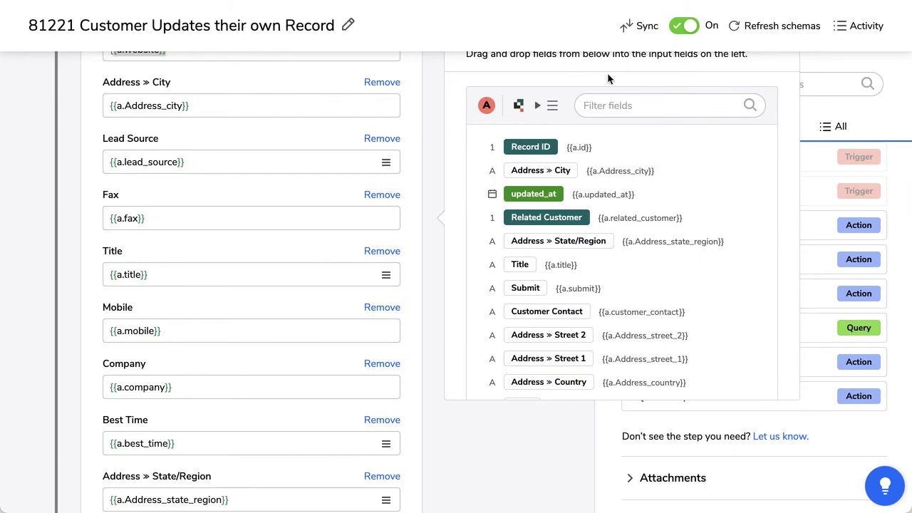
click(632, 26)
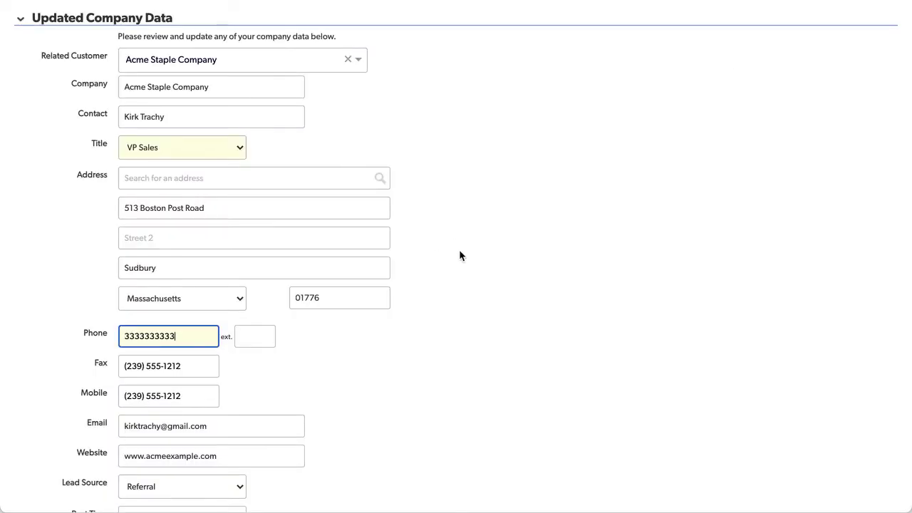
scroll(459, 255, down, 3)
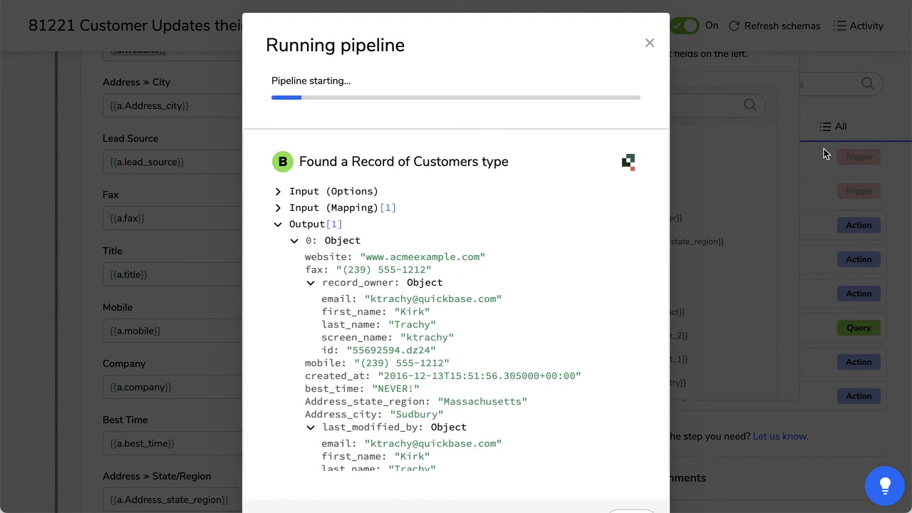
scroll(465, 295, down, 3)
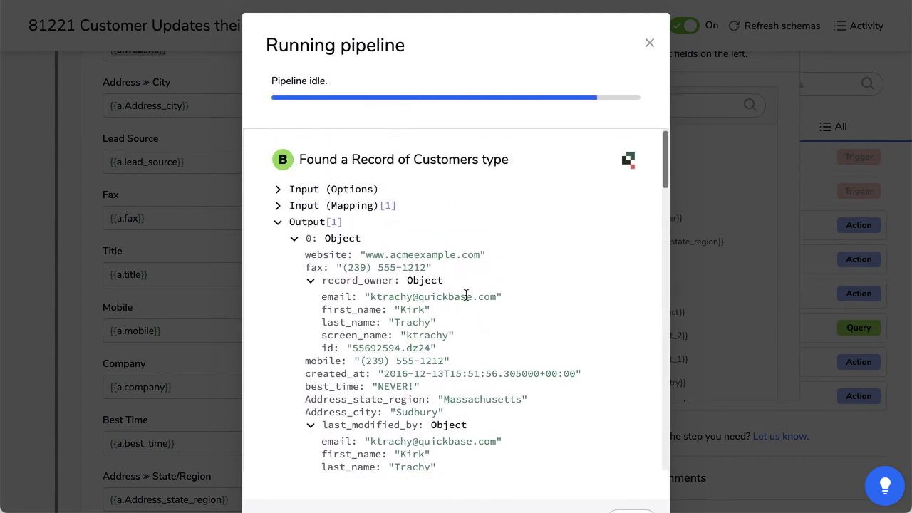
scroll(465, 296, down, 10)
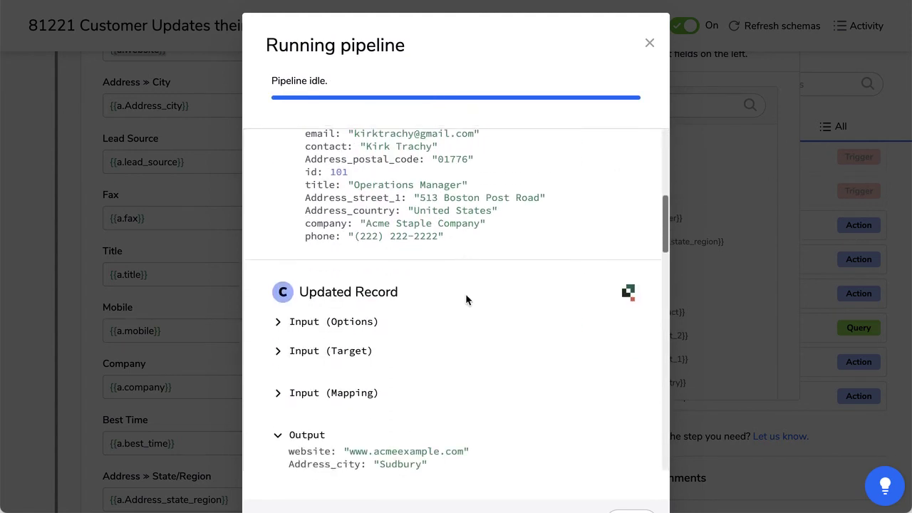
scroll(465, 293, down, 10)
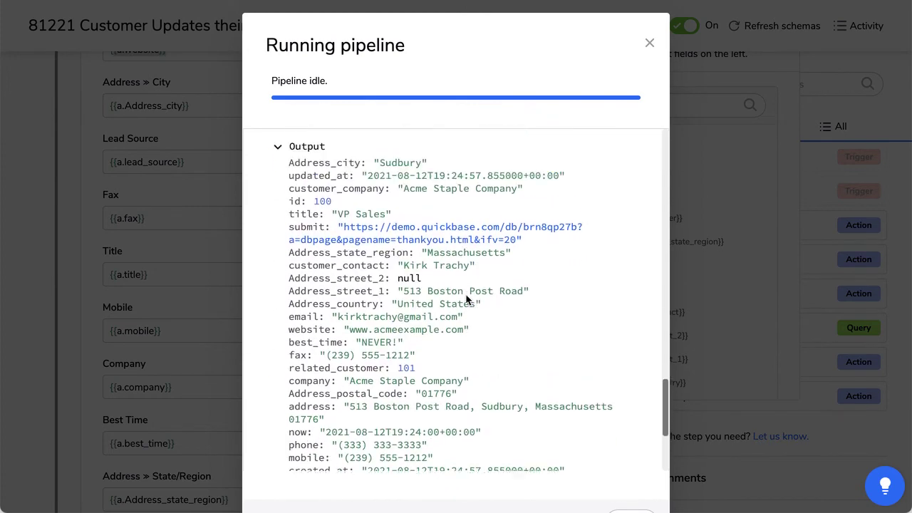
mouse_move(380, 251)
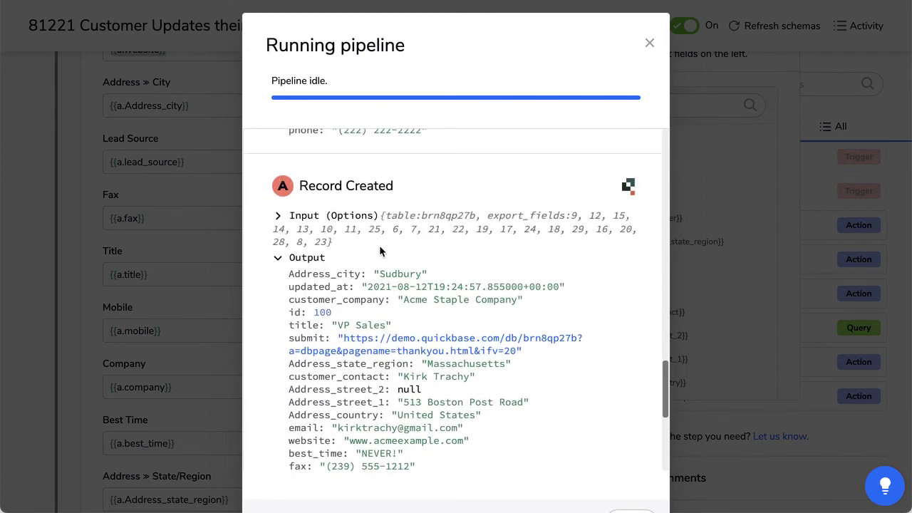
scroll(379, 249, down, 2)
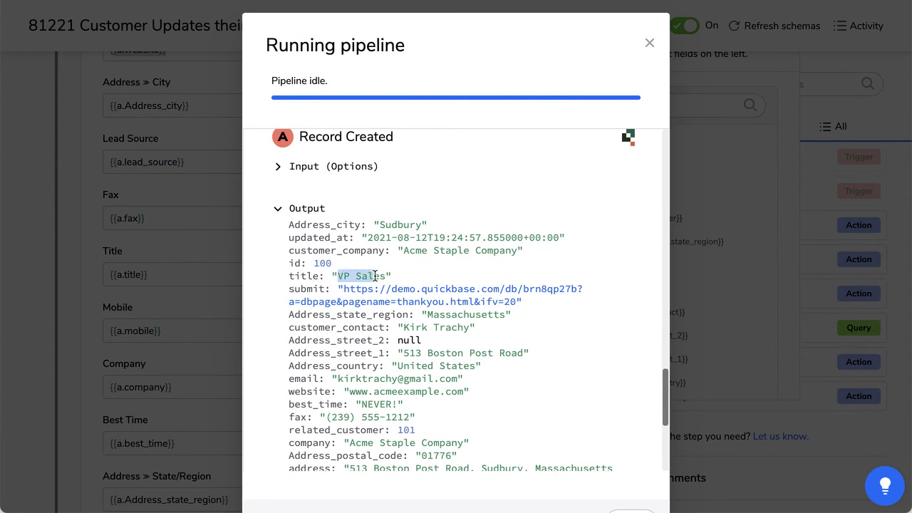
scroll(468, 423, down, 3)
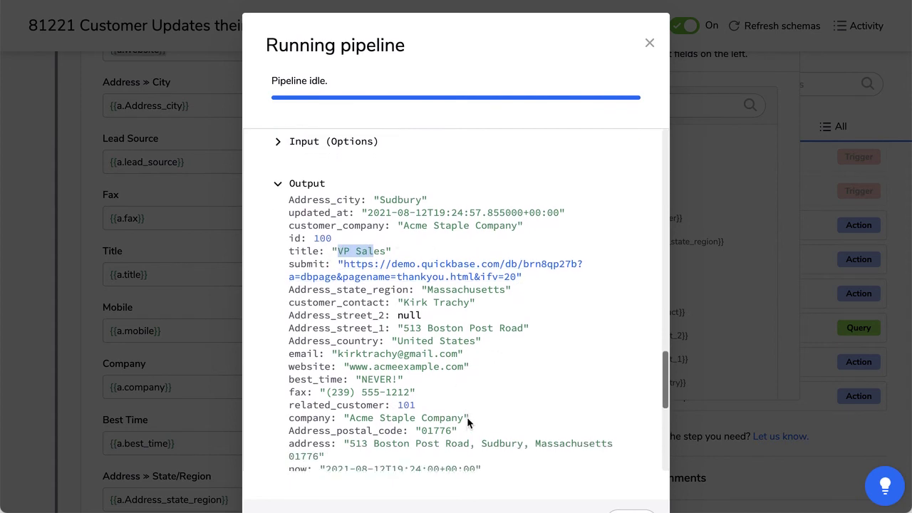
scroll(466, 419, down, 1)
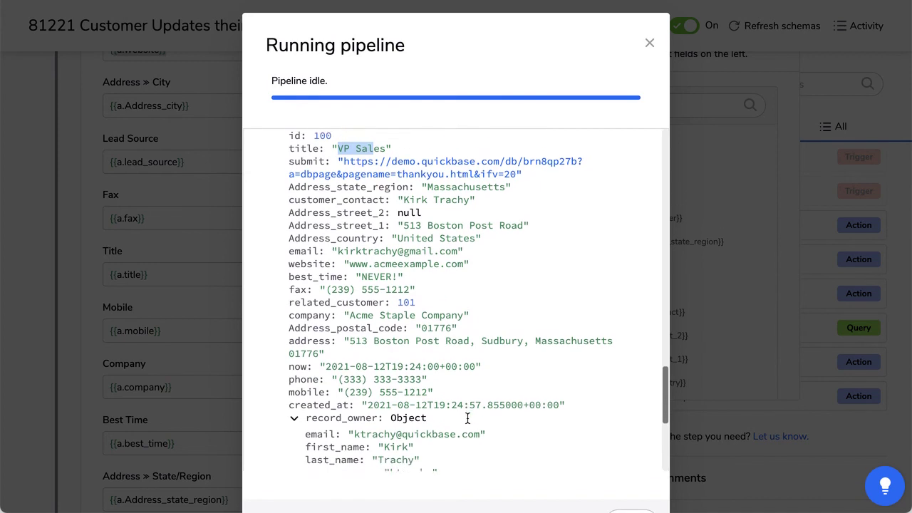
drag(377, 350, 419, 352)
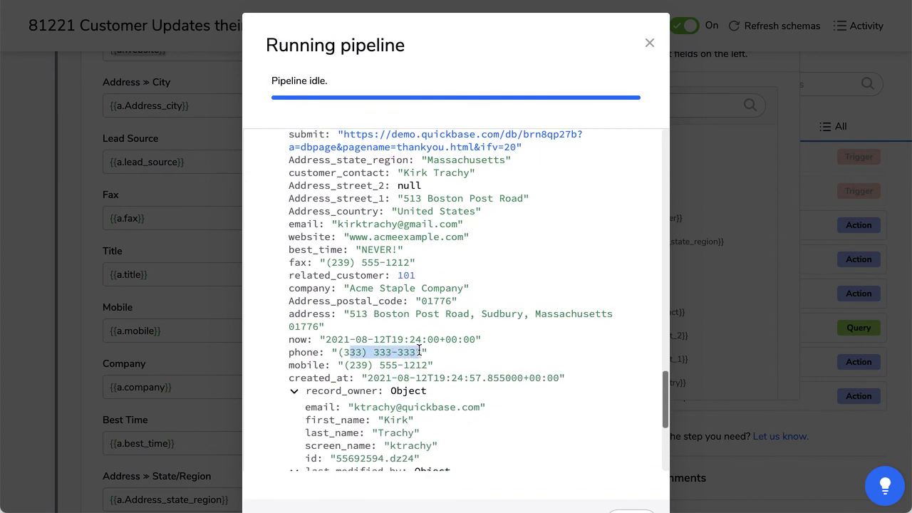
scroll(488, 159, up, 10)
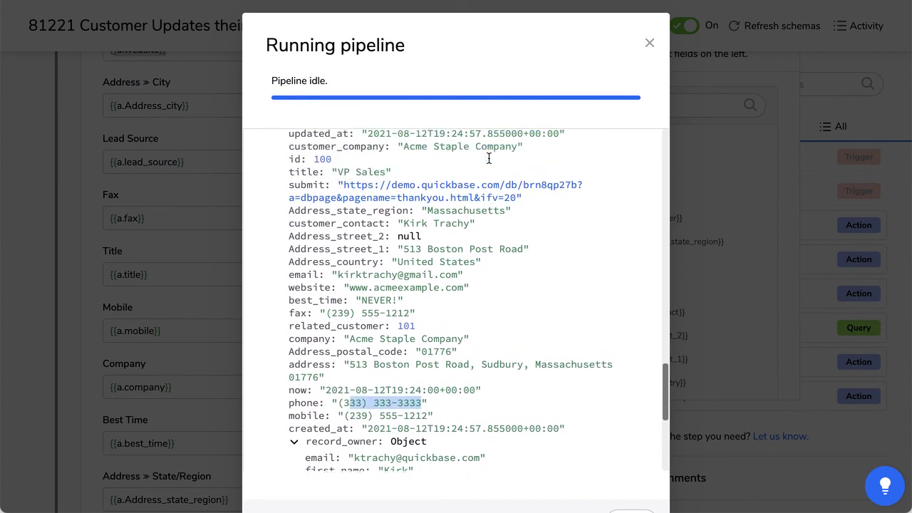
scroll(489, 162, up, 6)
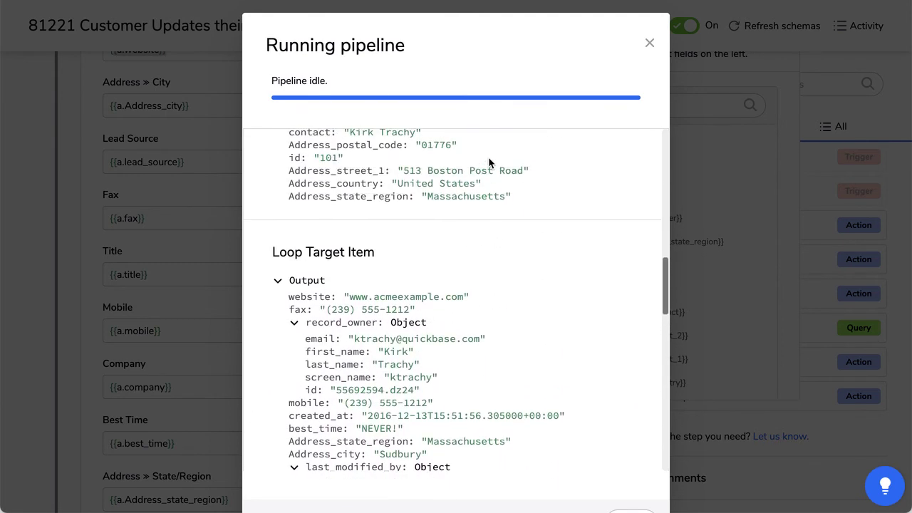
scroll(488, 159, up, 8)
scroll(489, 164, up, 3)
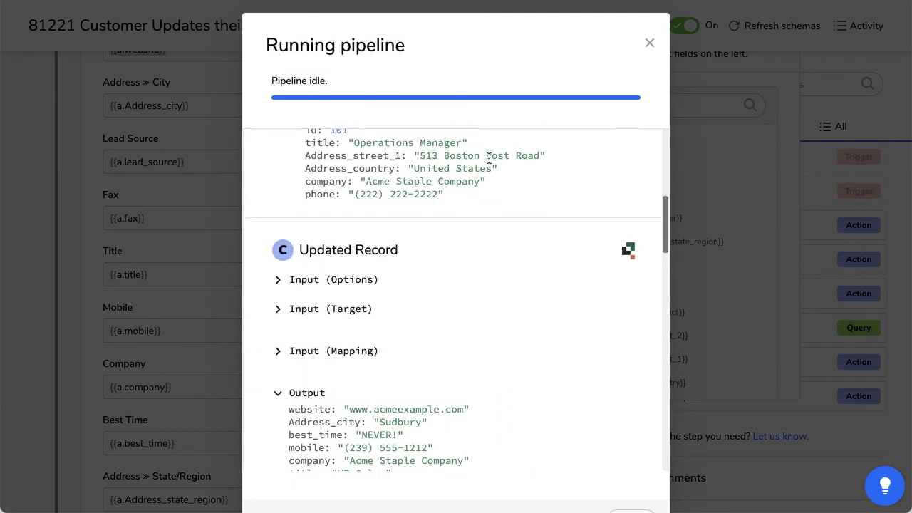
scroll(489, 157, up, 10)
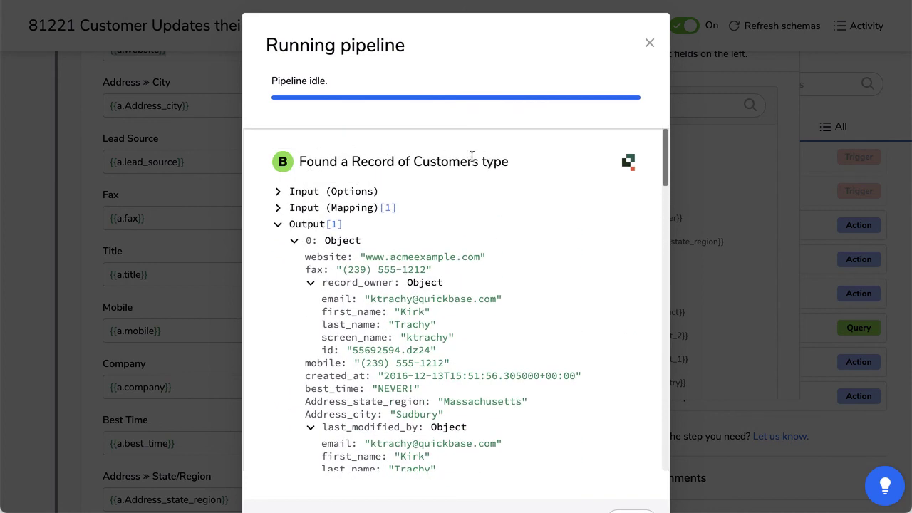
Scroll down the pipeline run details to review step B's matched Customers record.
scroll(395, 314, down, 10)
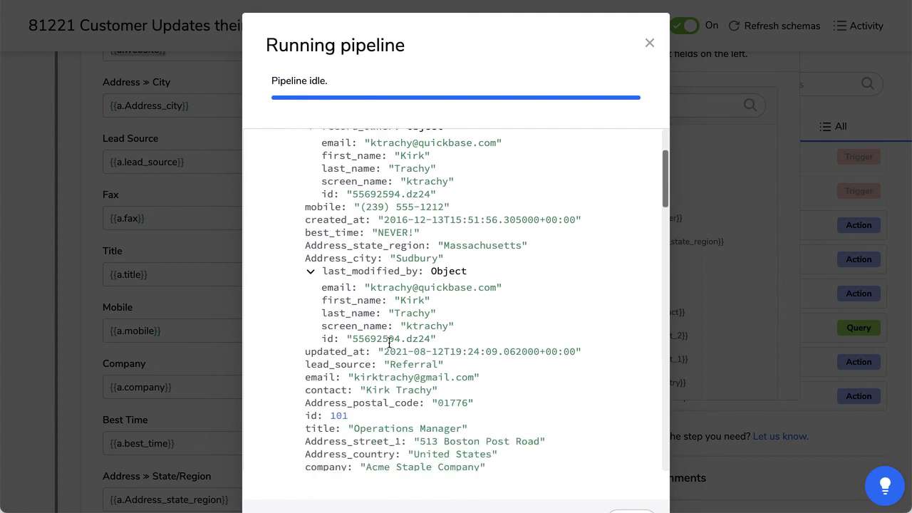